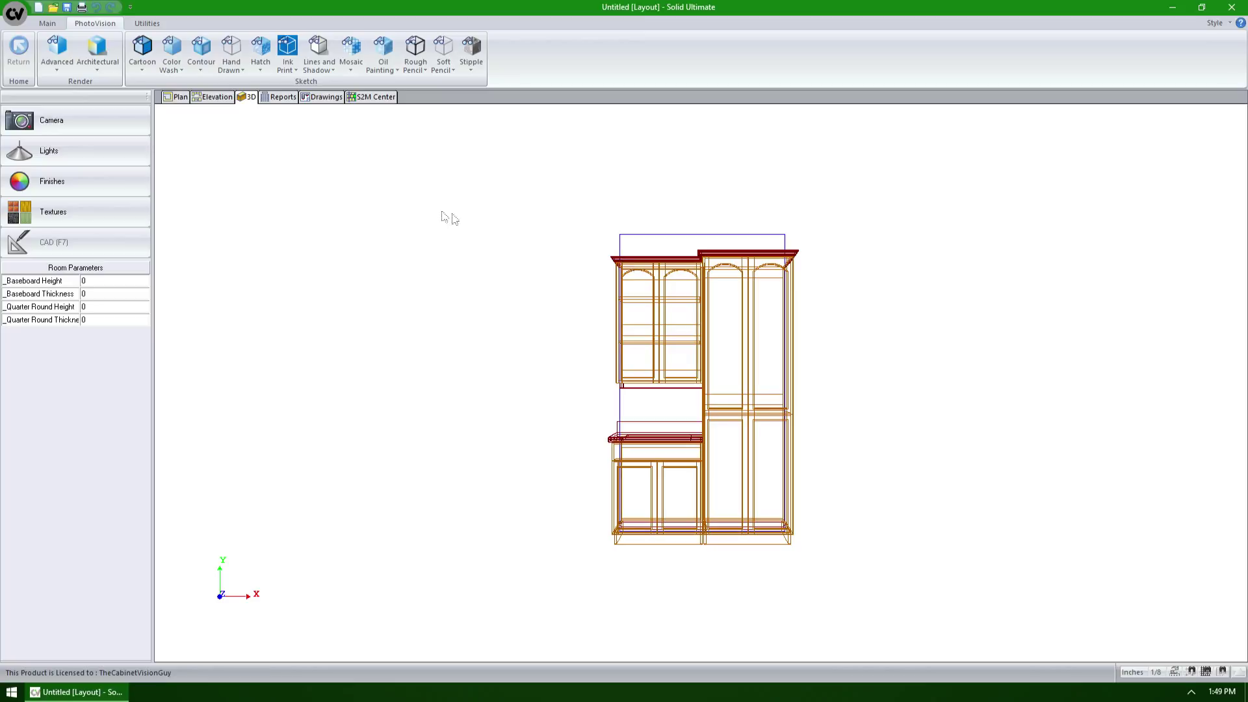
# Open the camera editor, place the camera in front of and to the left of the cabinets, and put its target just in front of them.
pyautogui.click(130, 121)
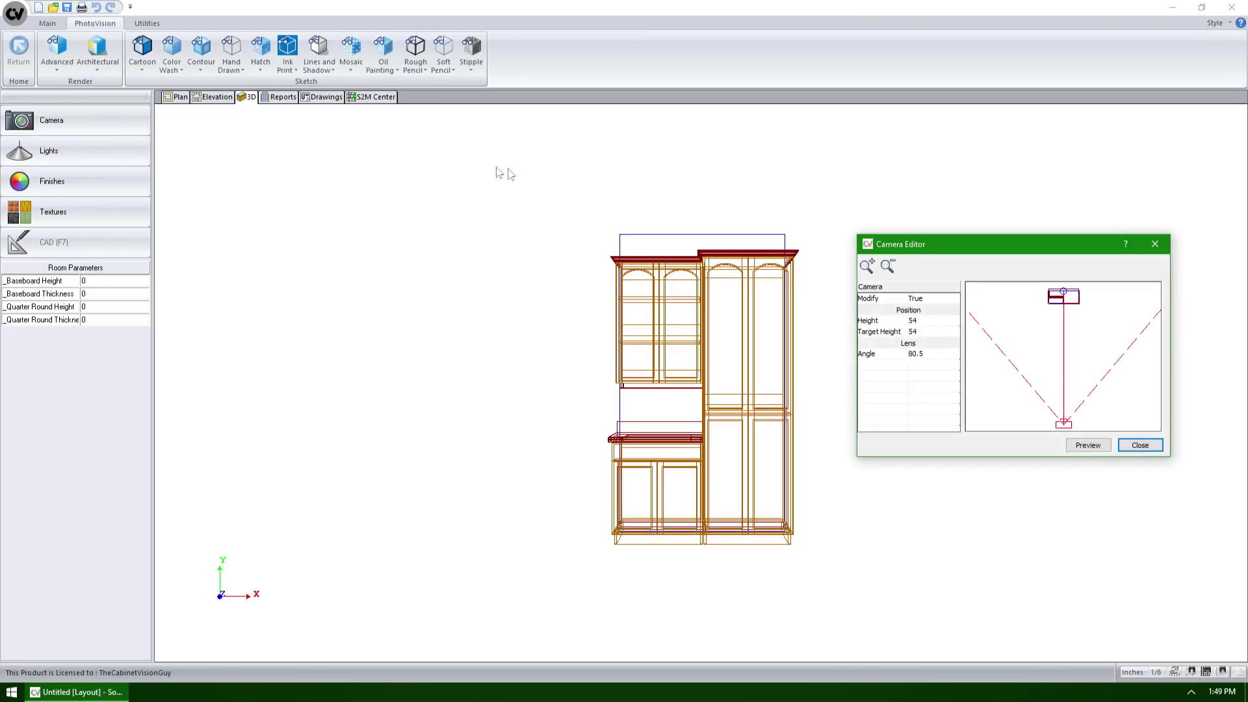
pyautogui.moveTo(968, 249); pyautogui.dragTo(445, 190)
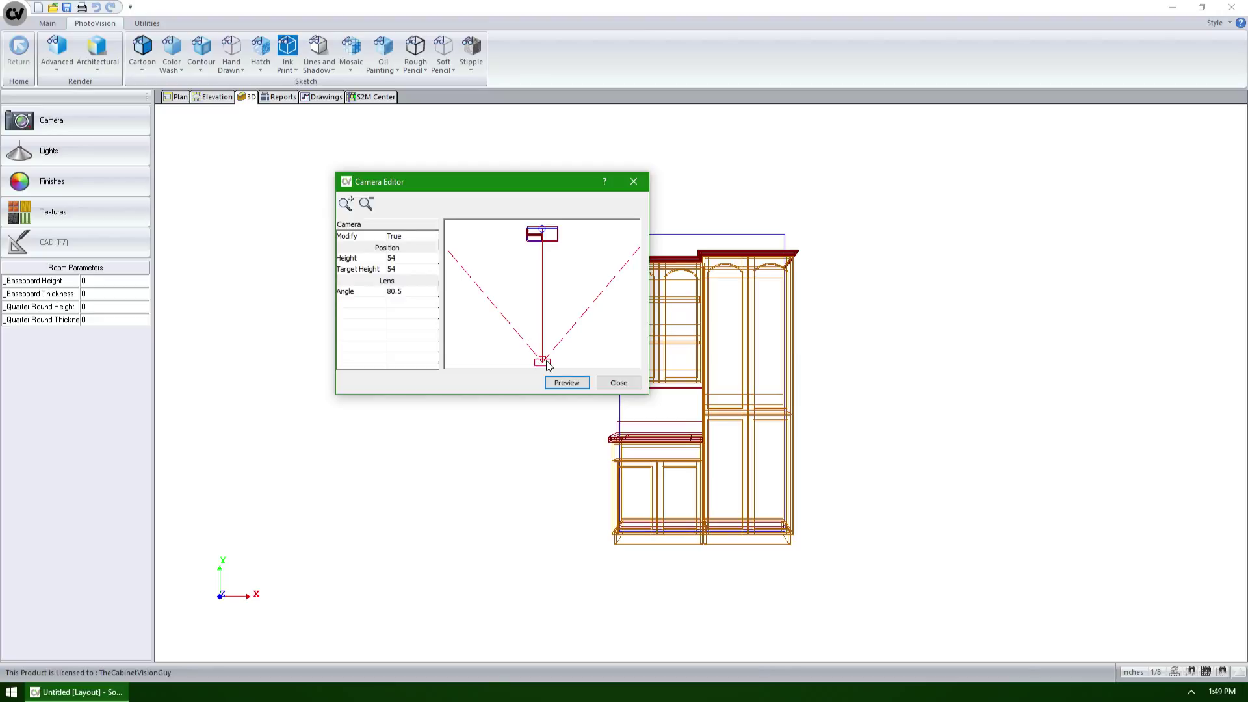
pyautogui.moveTo(543, 362); pyautogui.dragTo(465, 345)
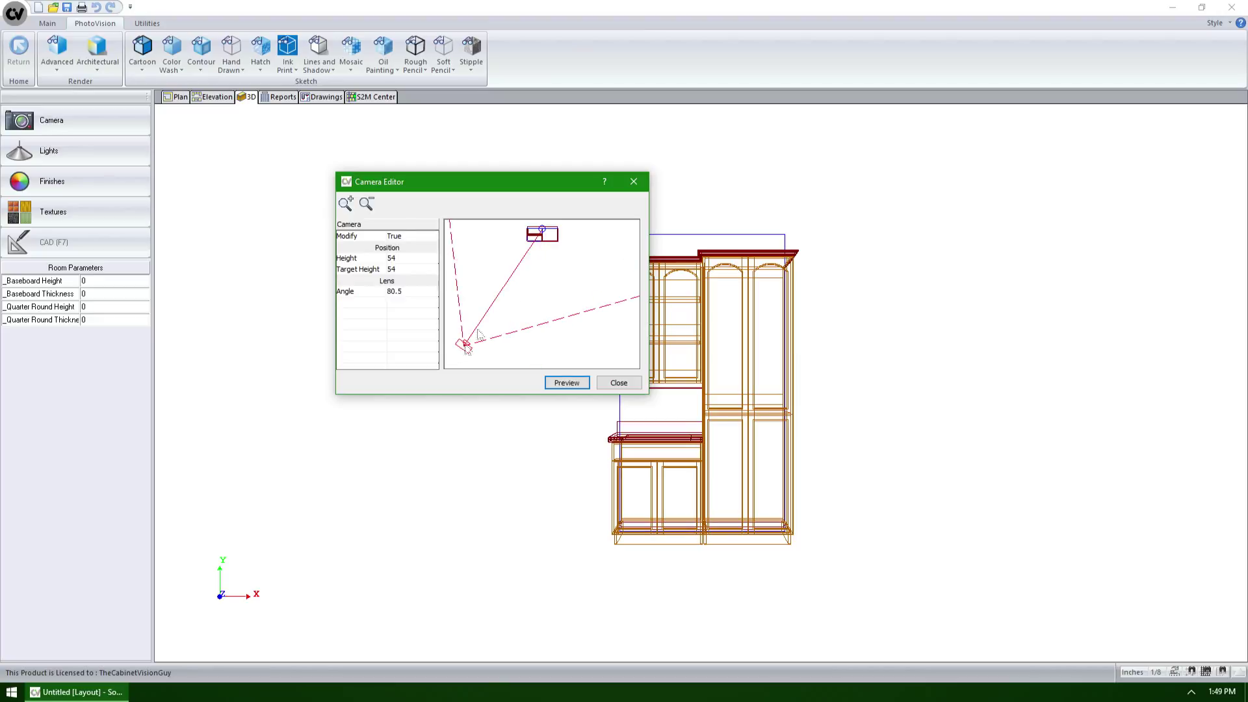
pyautogui.moveTo(543, 232); pyautogui.dragTo(539, 246)
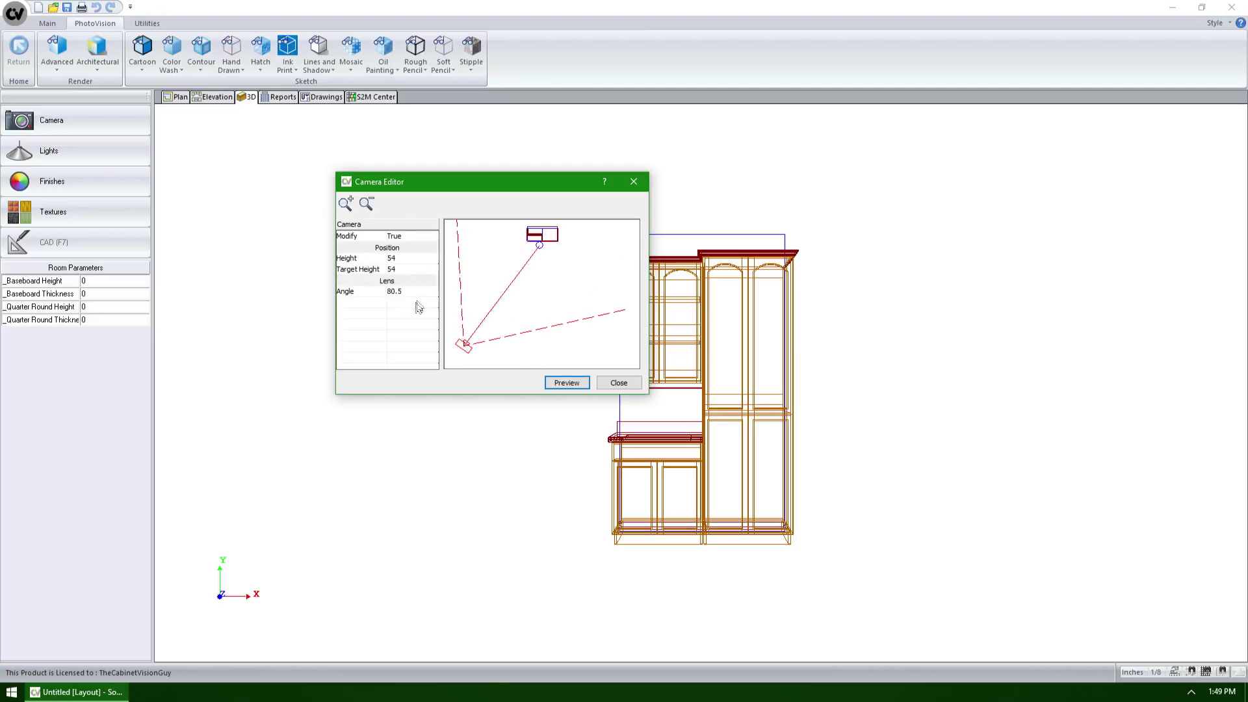
# Set the camera's lens angle to 62 and preview the resulting 3D view.
pyautogui.click(413, 293)
pyautogui.write('62')
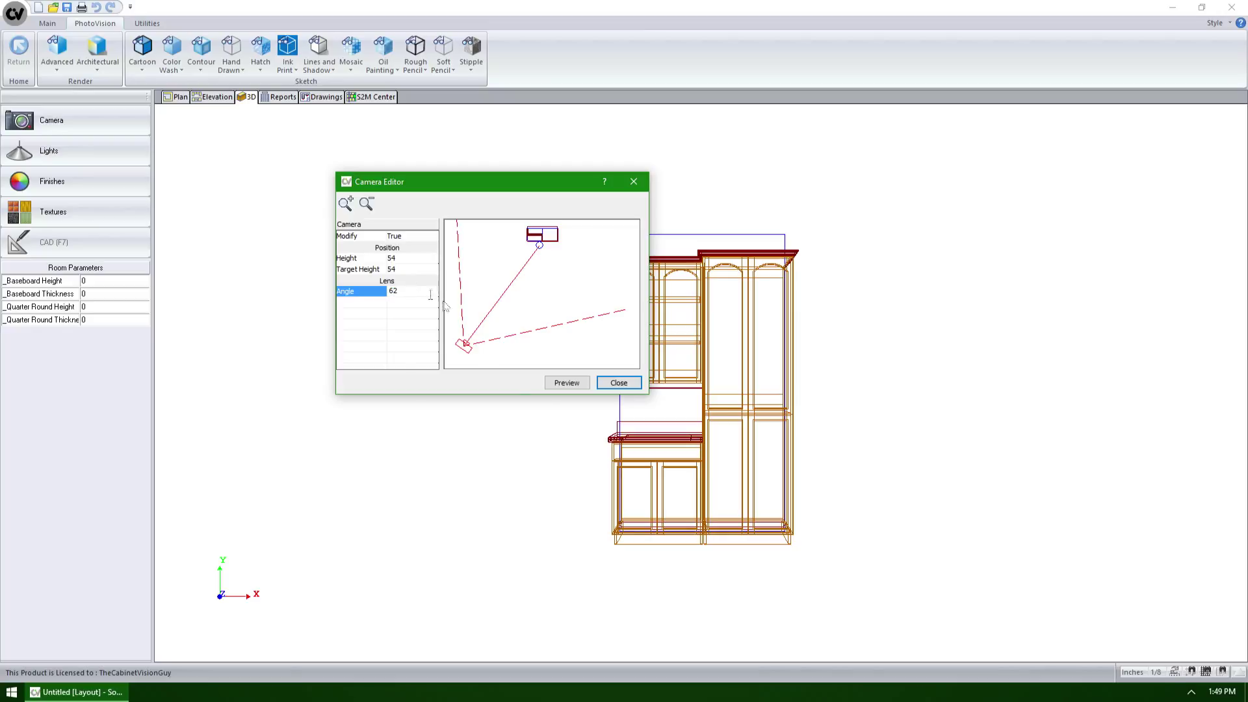
pyautogui.click(567, 383)
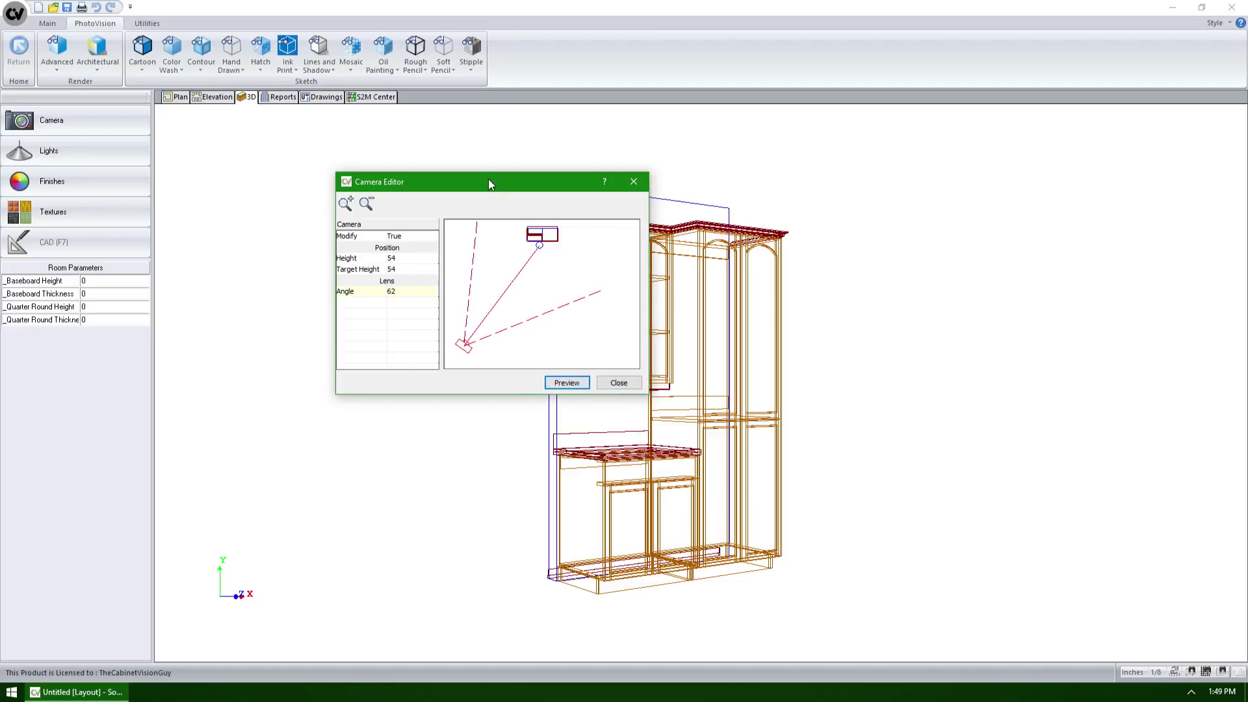
# Move the camera closer to the cabinets along its line of sight and preview the view again.
pyautogui.moveTo(489, 182); pyautogui.dragTo(969, 231)
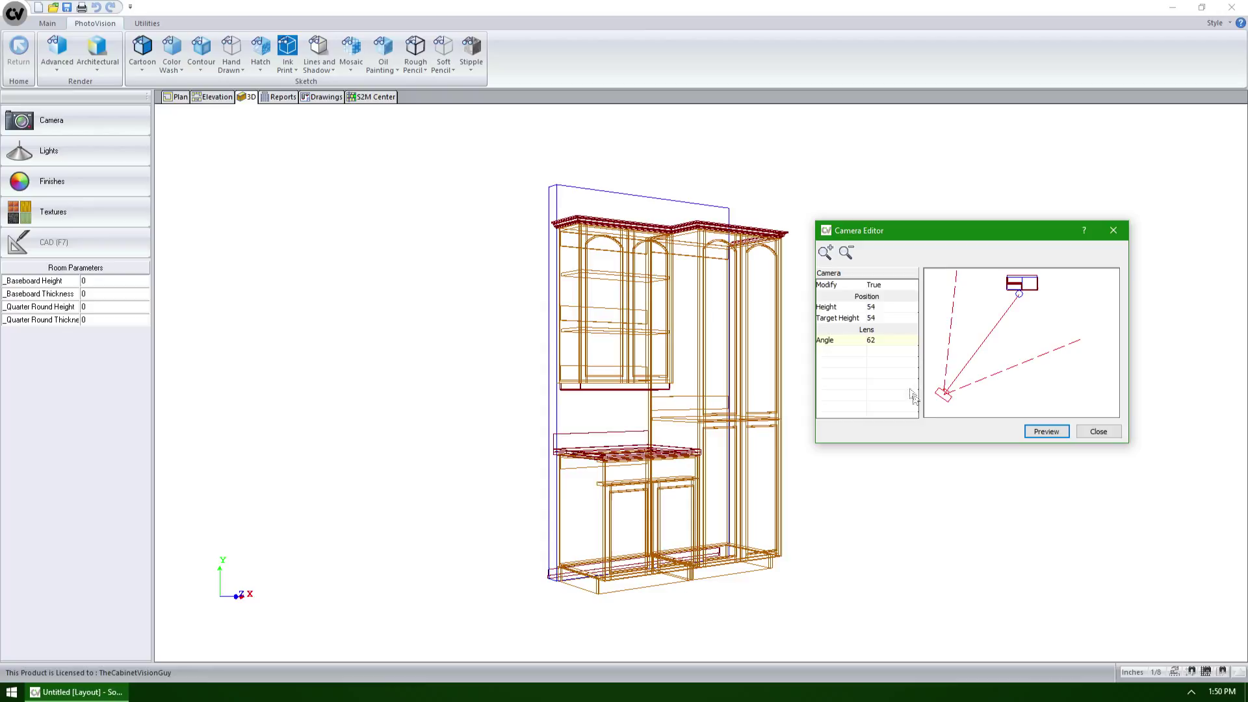
pyautogui.moveTo(942, 394); pyautogui.dragTo(989, 341)
pyautogui.click(1045, 431)
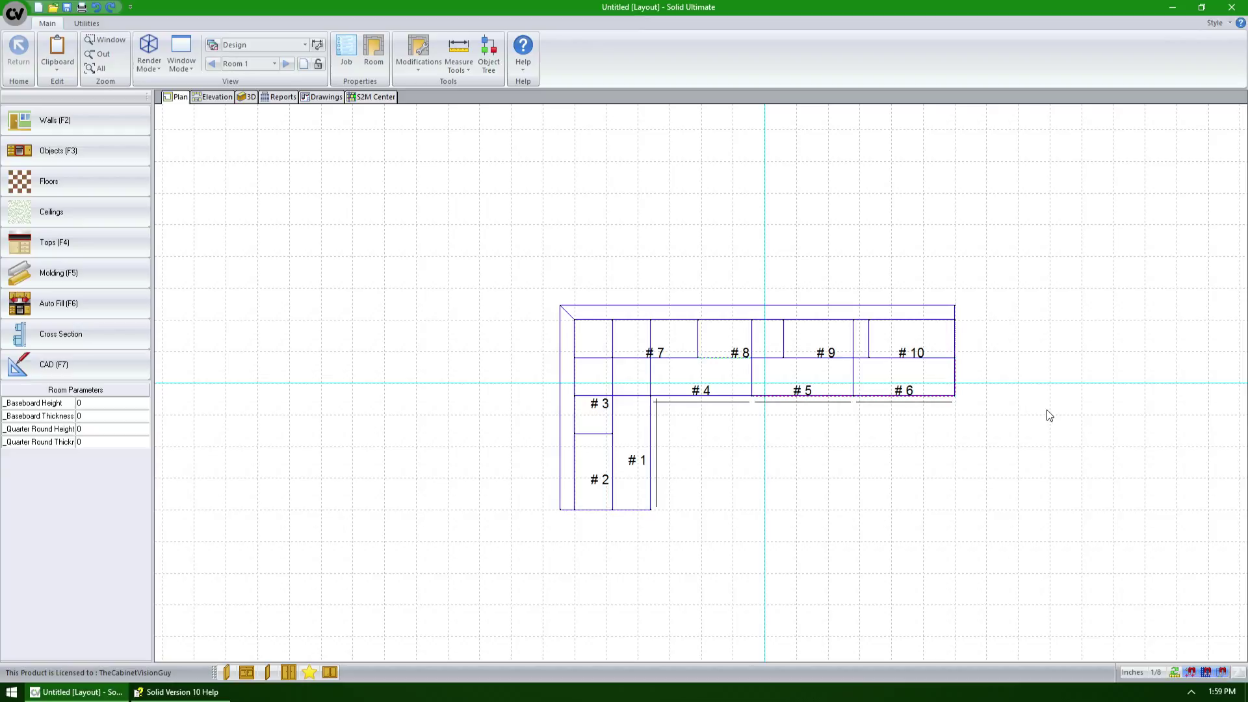
# Delete cabinets #4 to #6 and #8 to #10 along the long wall, plus cabinets #1 to #3 along the short wall.
pyautogui.moveTo(1047, 410); pyautogui.dragTo(646, 278)
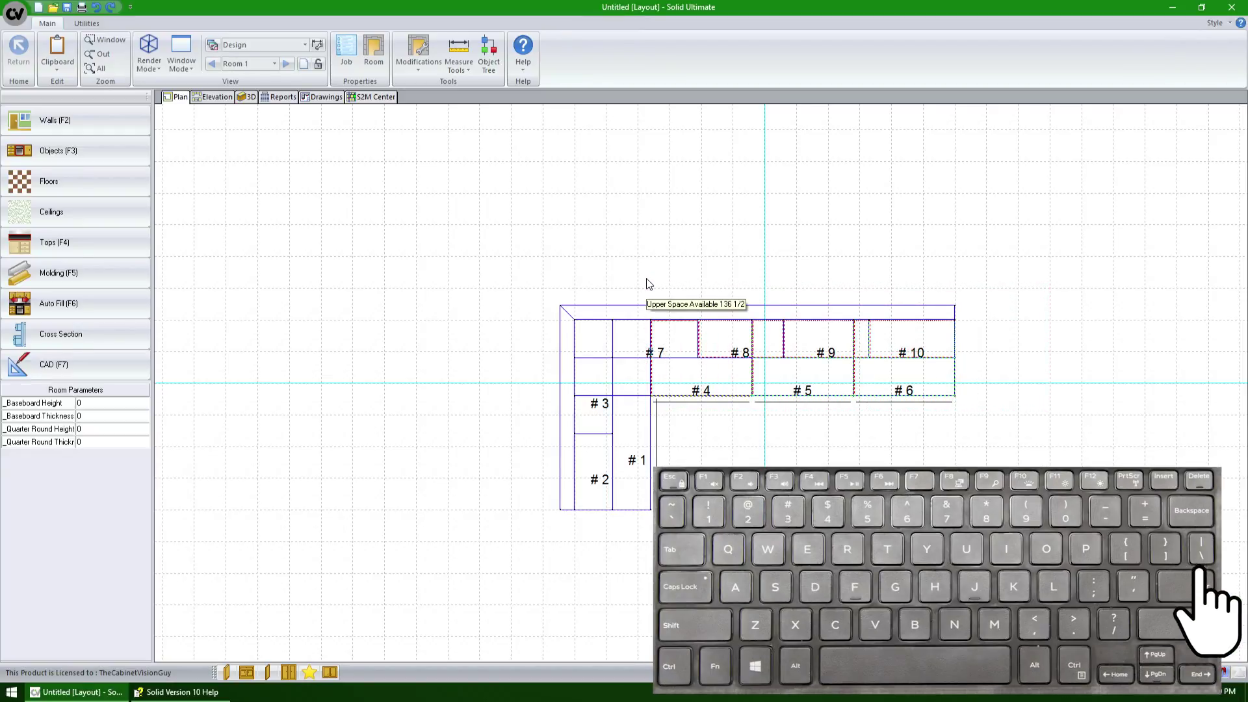
pyautogui.press('Delete')
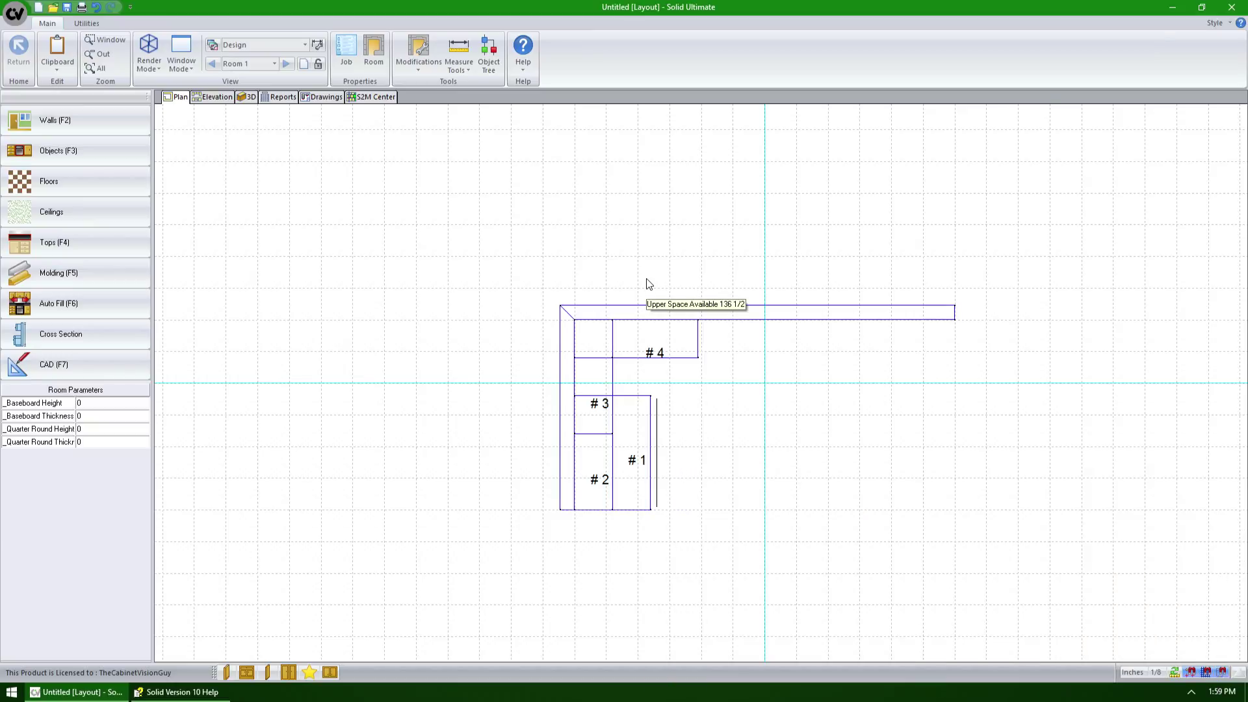
pyautogui.moveTo(691, 551); pyautogui.dragTo(562, 385)
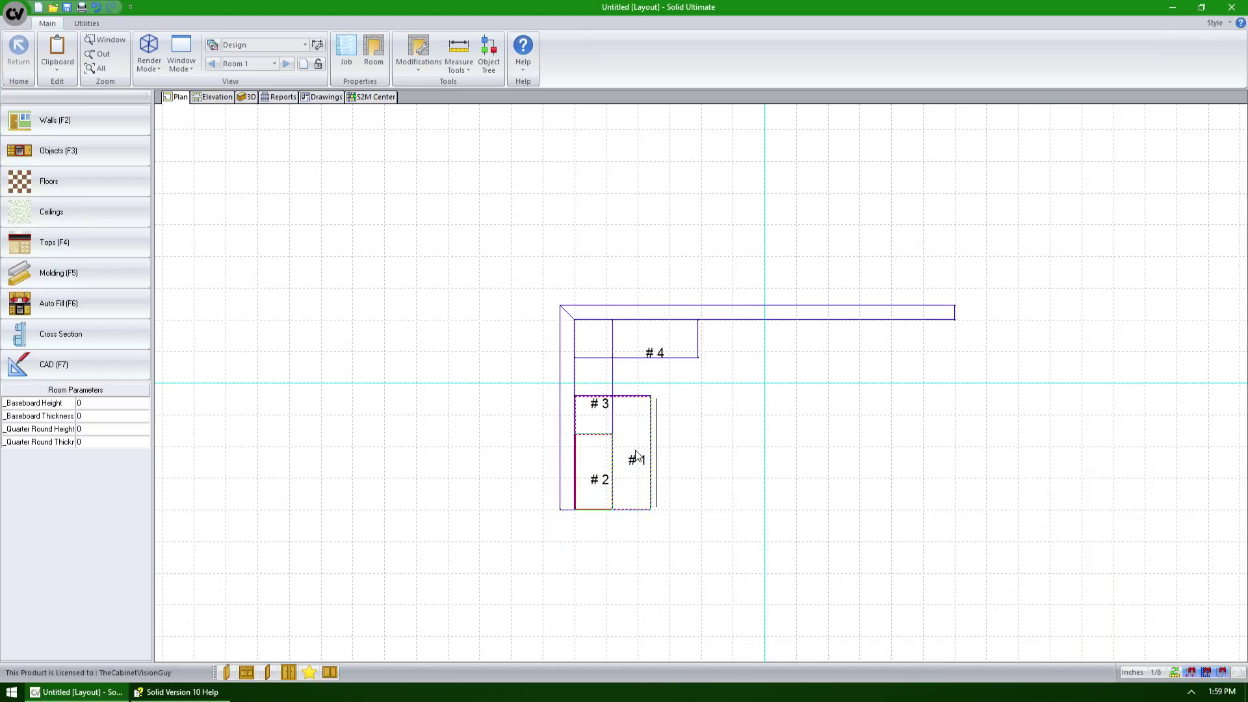
pyautogui.rightClick(636, 454)
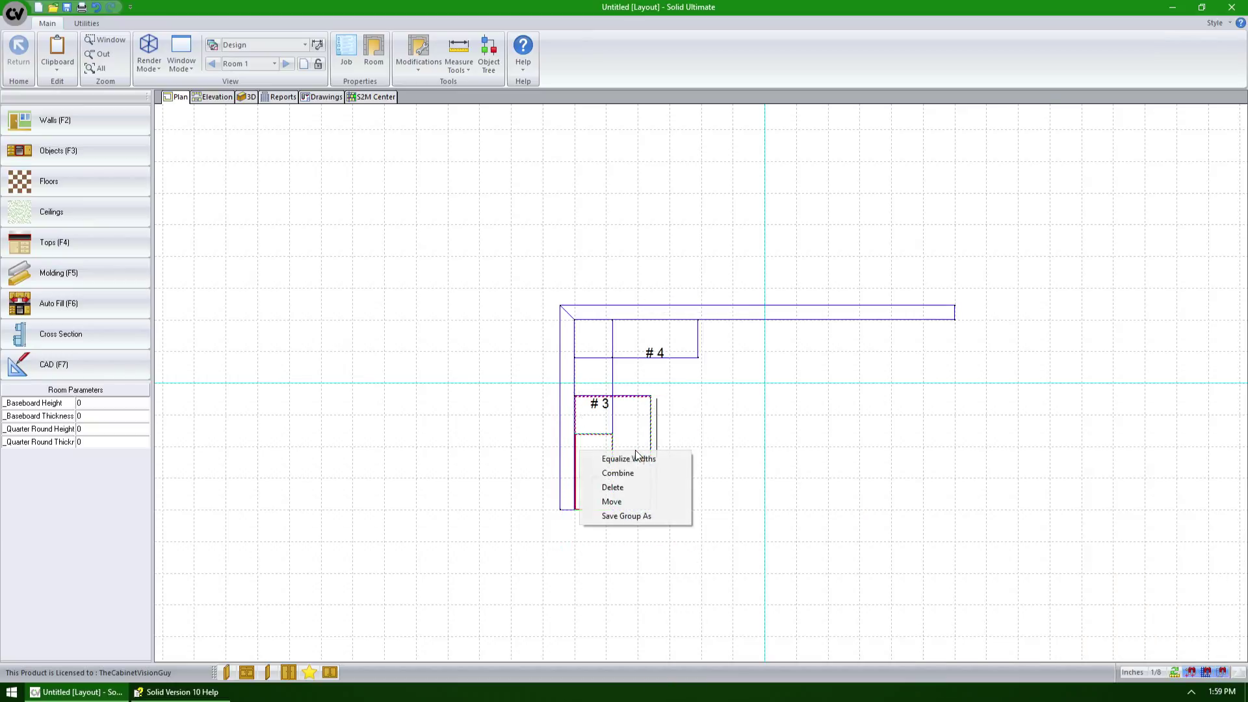
pyautogui.click(629, 486)
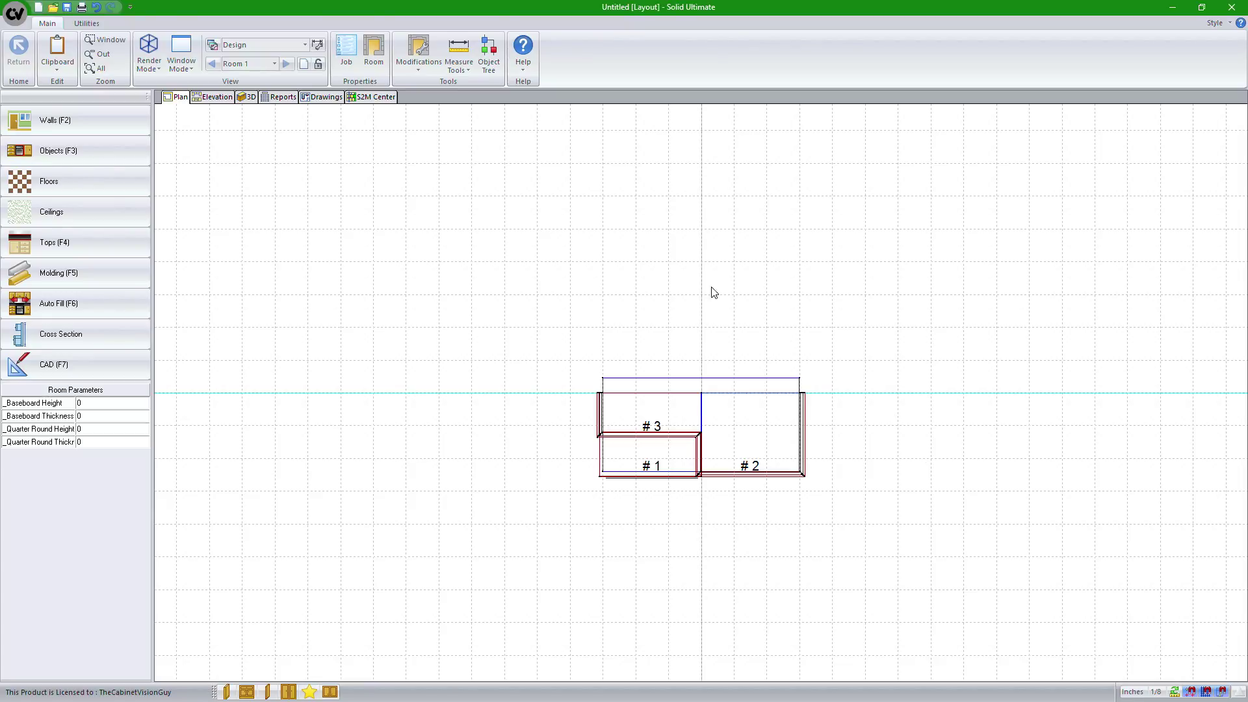
# Export the current room to the Desktop as a Solid Room file named "Sample Room".
pyautogui.click(403, 63)
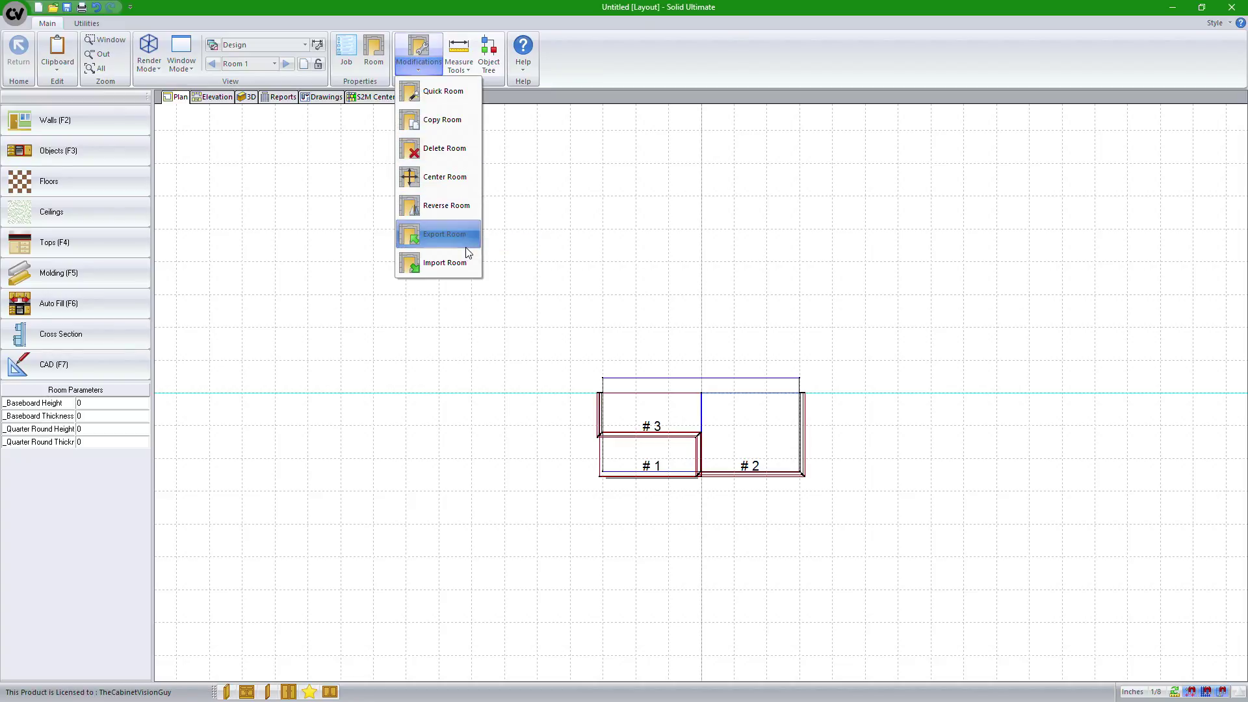
pyautogui.click(445, 234)
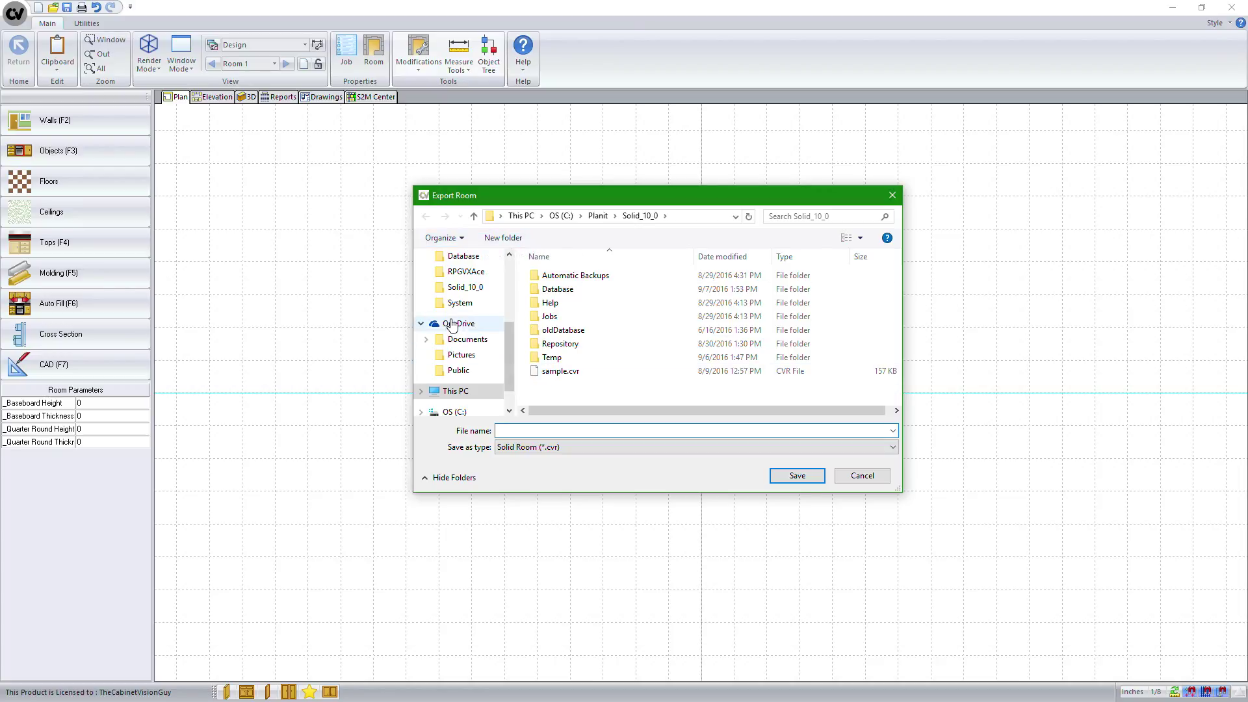
pyautogui.moveTo(507, 340); pyautogui.dragTo(508, 268)
pyautogui.click(462, 345)
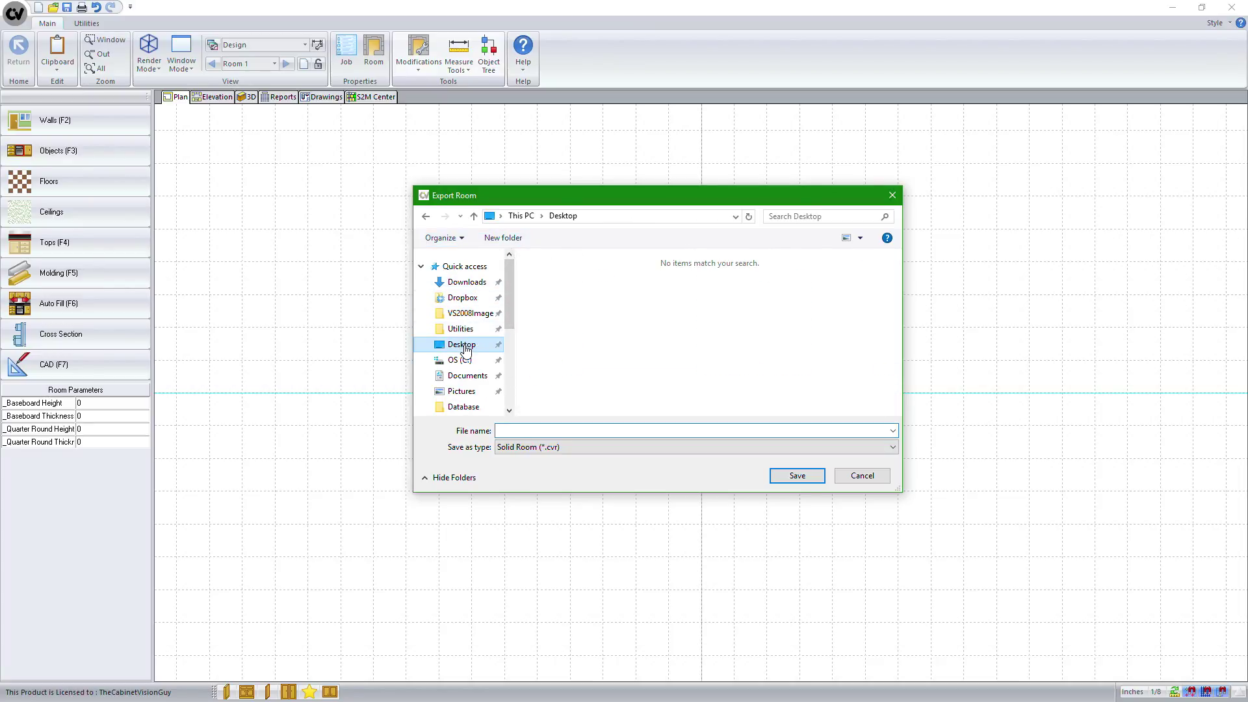
pyautogui.click(530, 431)
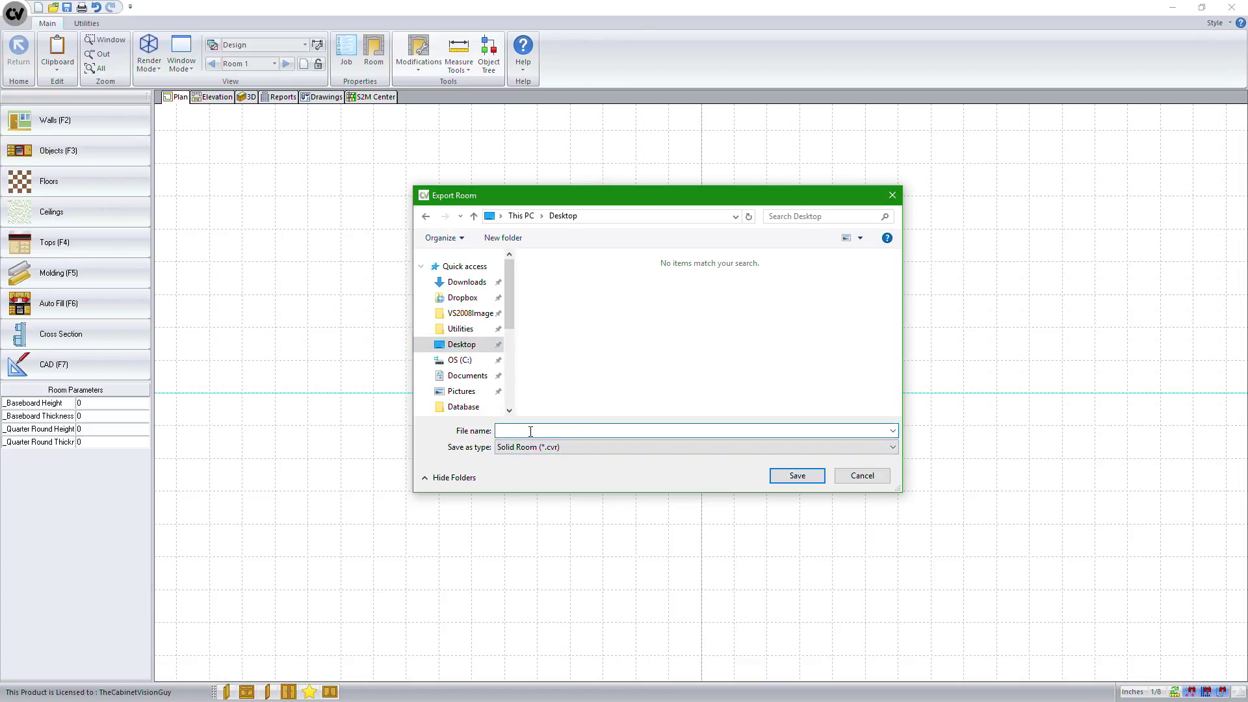
pyautogui.write('Sample Room')
pyautogui.click(807, 482)
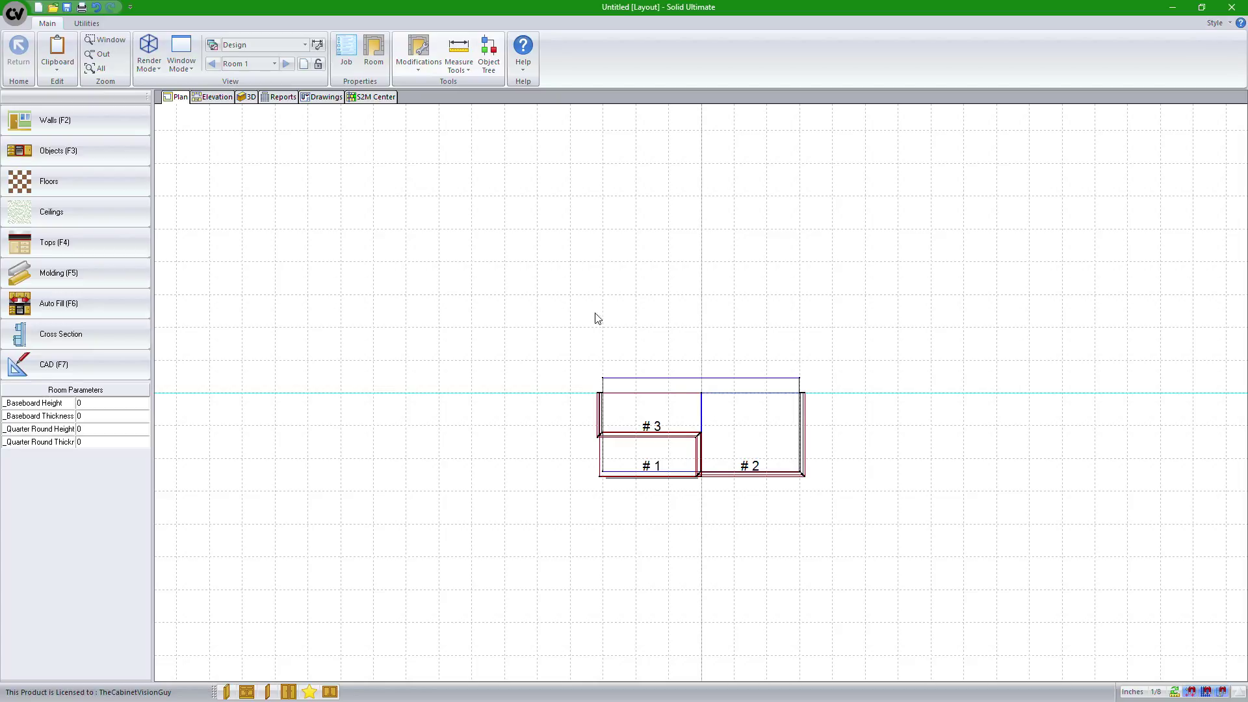
pyautogui.click(418, 65)
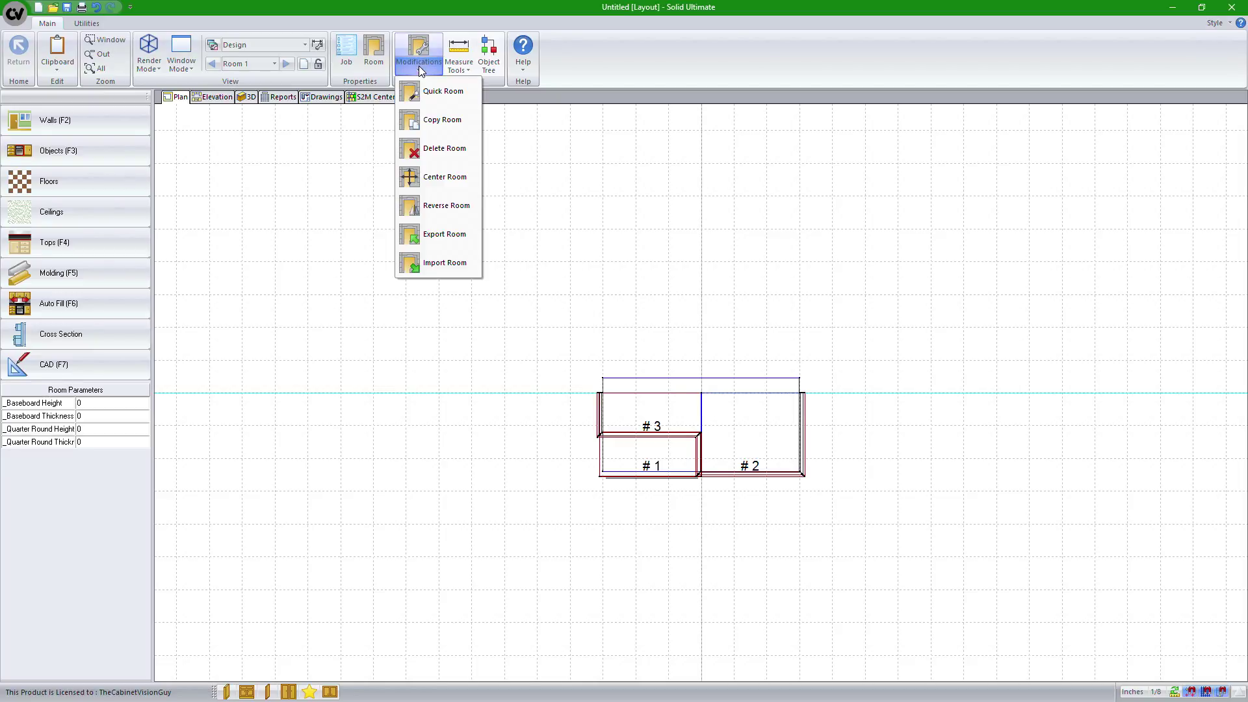
pyautogui.click(462, 263)
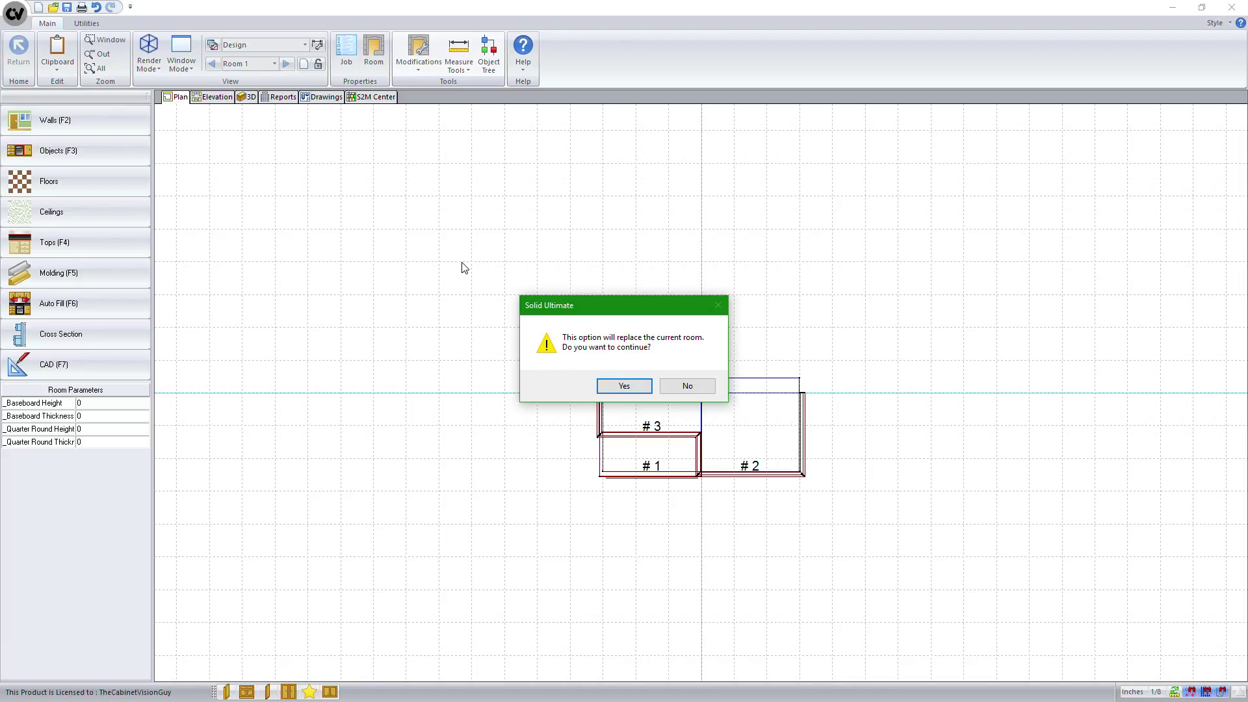
pyautogui.click(687, 386)
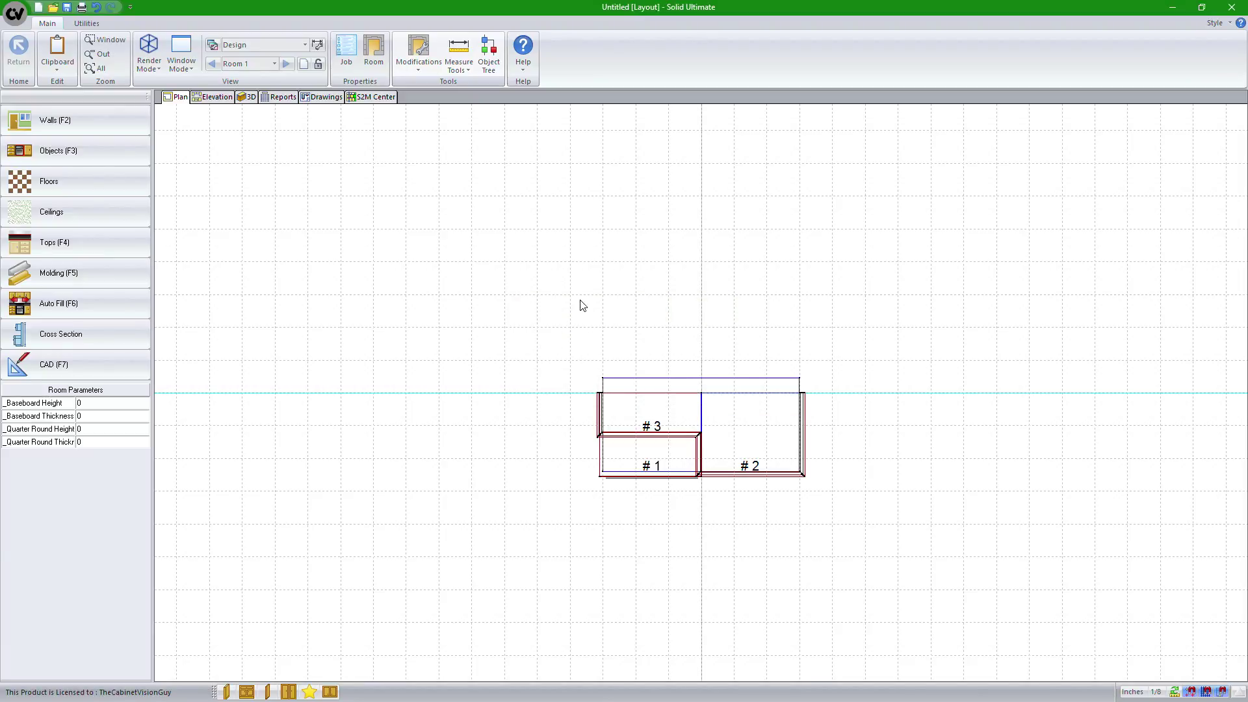
# Add a new empty room to the job and import Sample Room.cvr from the Desktop into it.
pyautogui.click(303, 64)
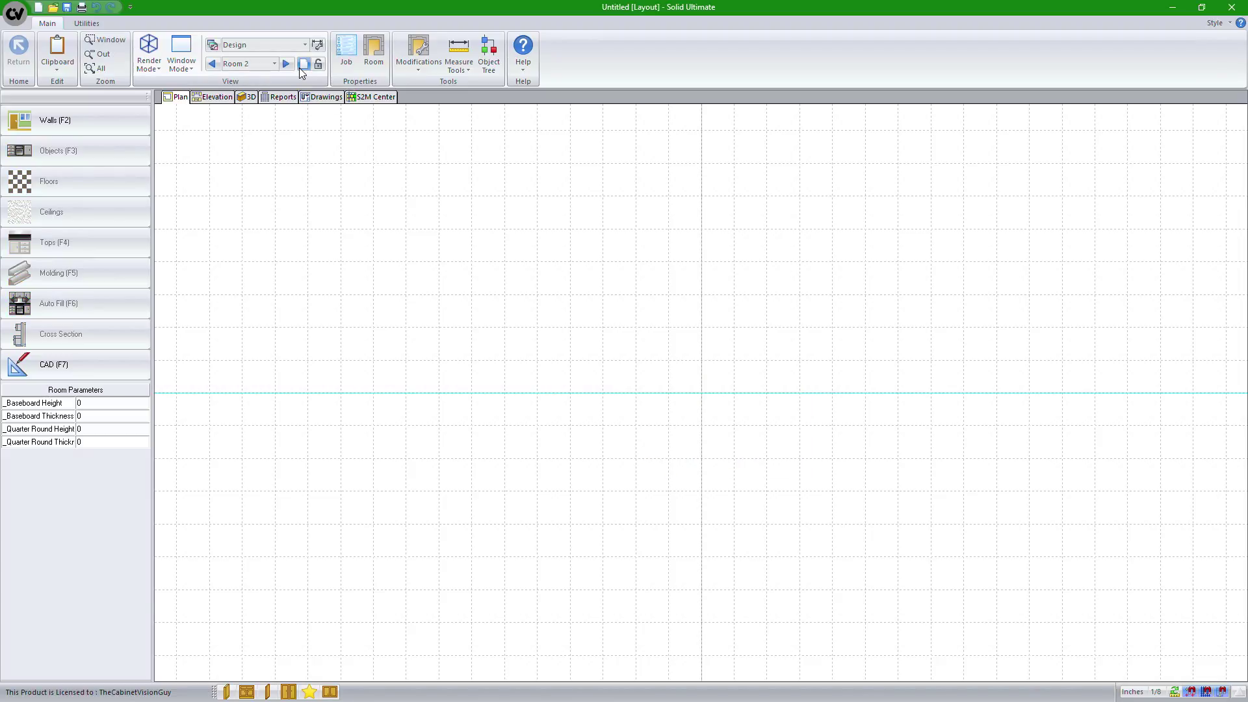
pyautogui.click(418, 72)
pyautogui.click(440, 260)
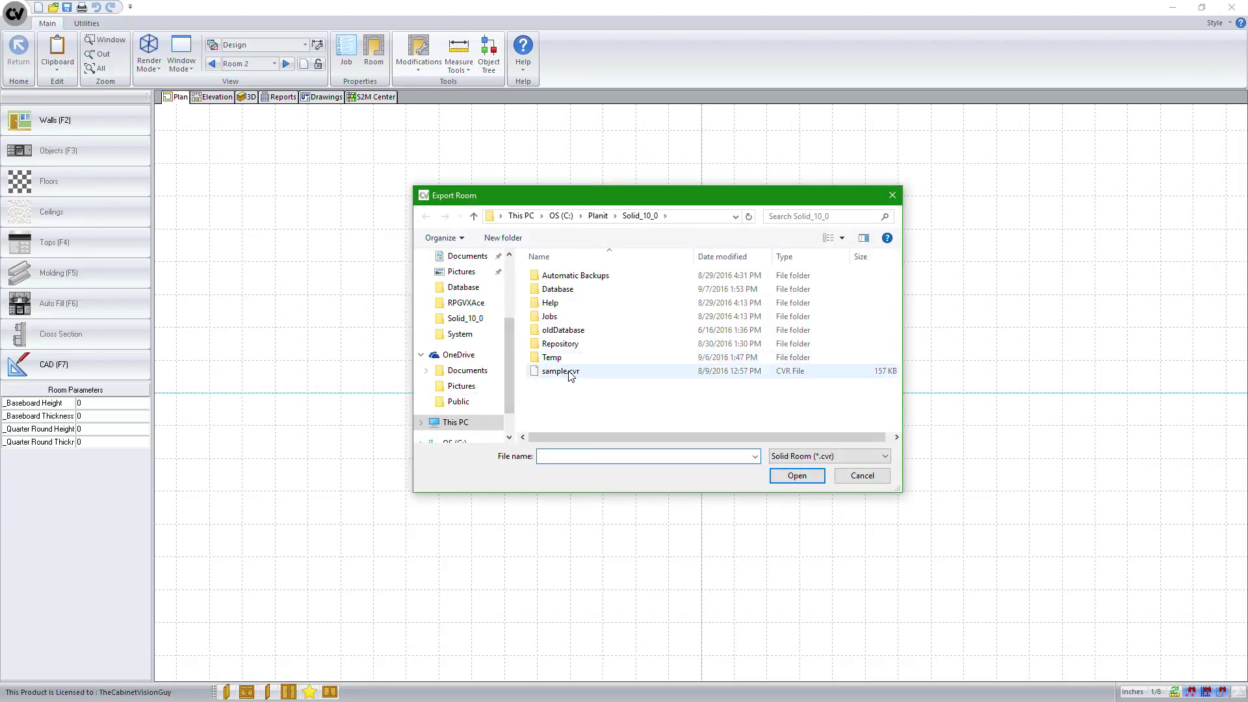
pyautogui.moveTo(507, 350); pyautogui.dragTo(501, 283)
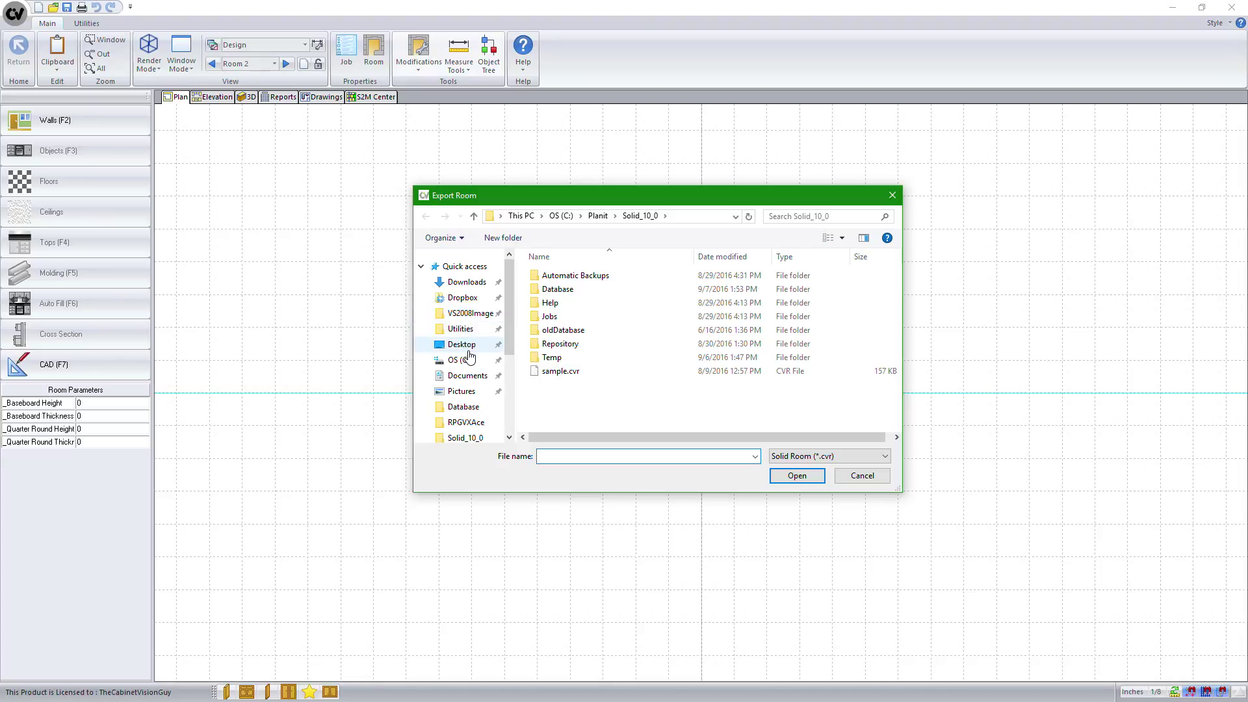
pyautogui.click(465, 346)
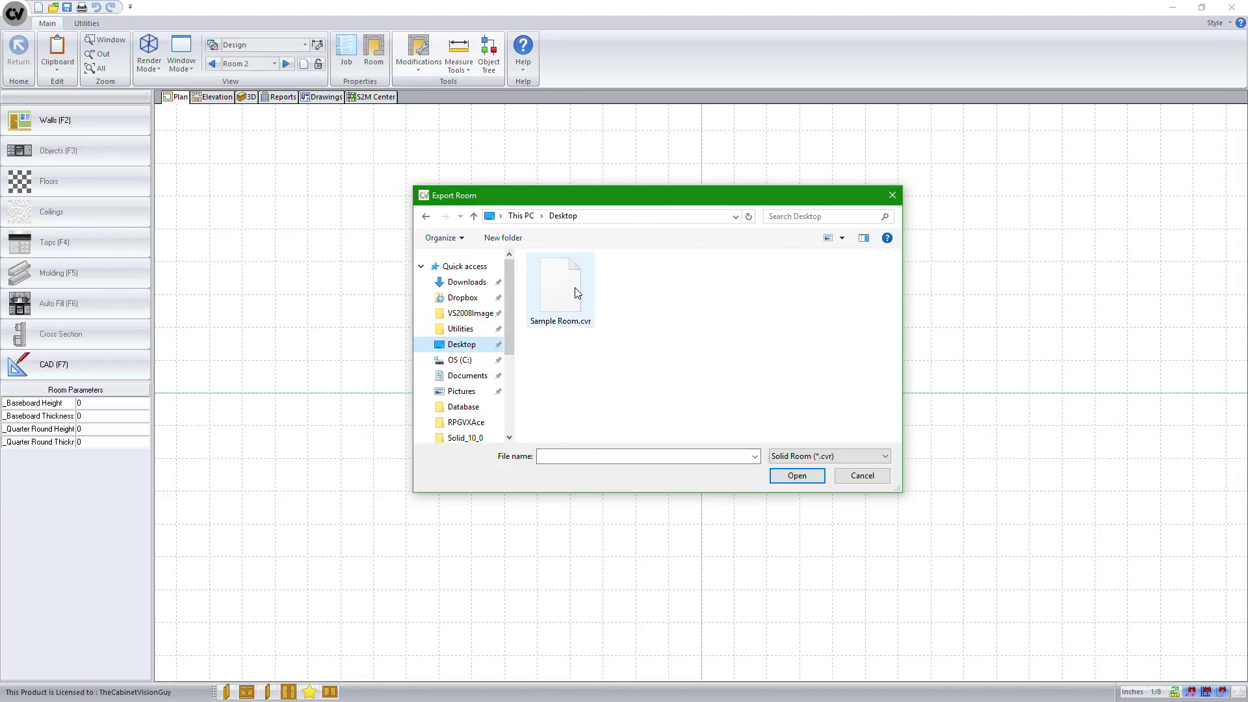
pyautogui.click(574, 287)
pyautogui.click(795, 478)
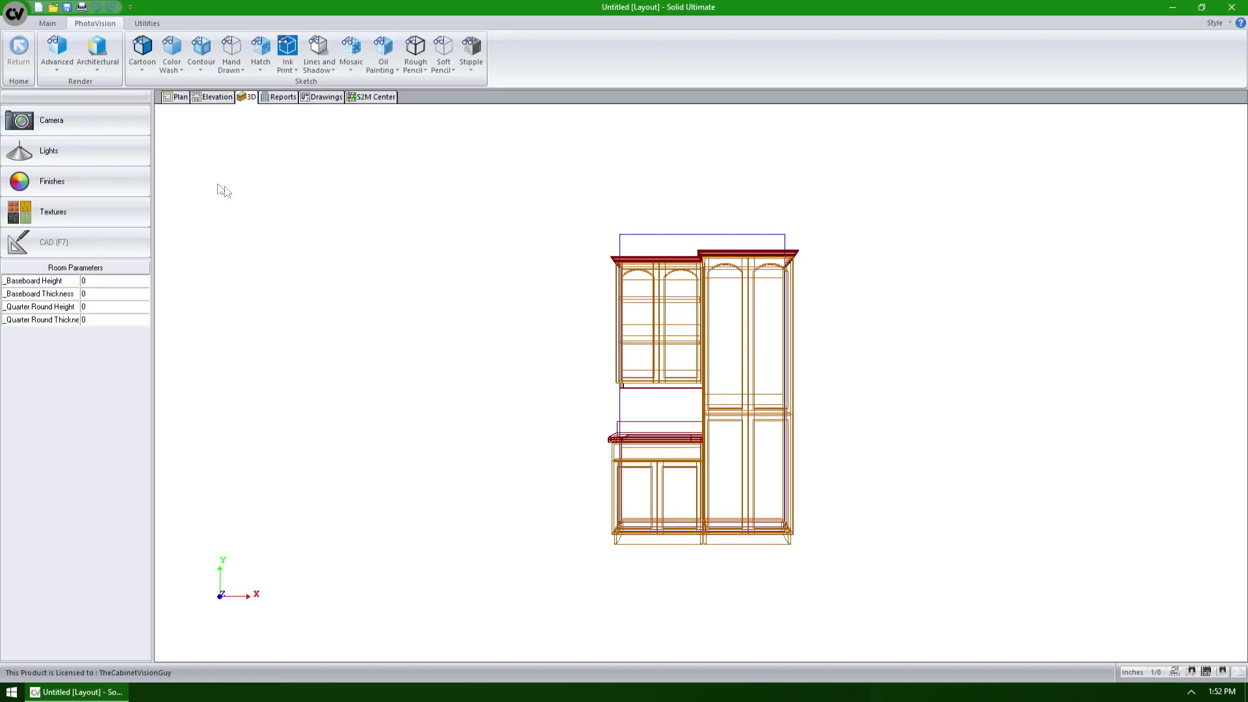
# Open the lights settings for the 3D cabinet view.
pyautogui.click(136, 161)
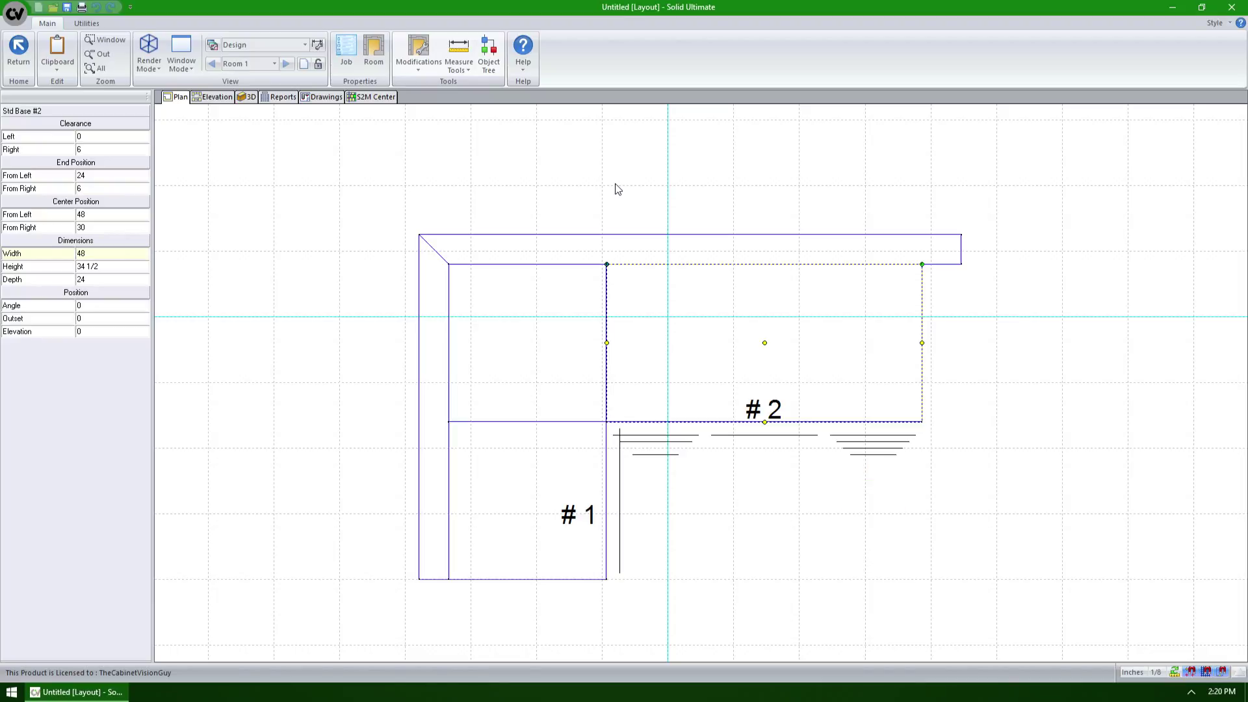
# Reverse the L-shaped room so its walls and base cabinets are mirrored.
pyautogui.click(419, 57)
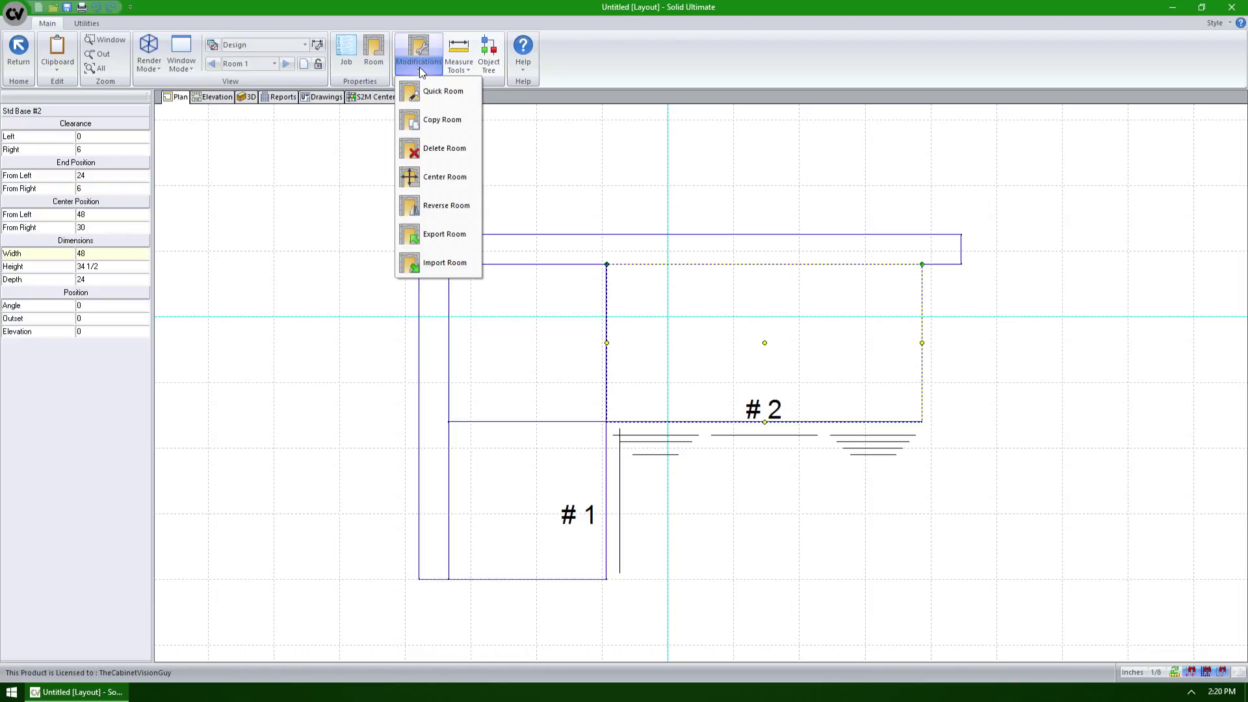
pyautogui.click(453, 205)
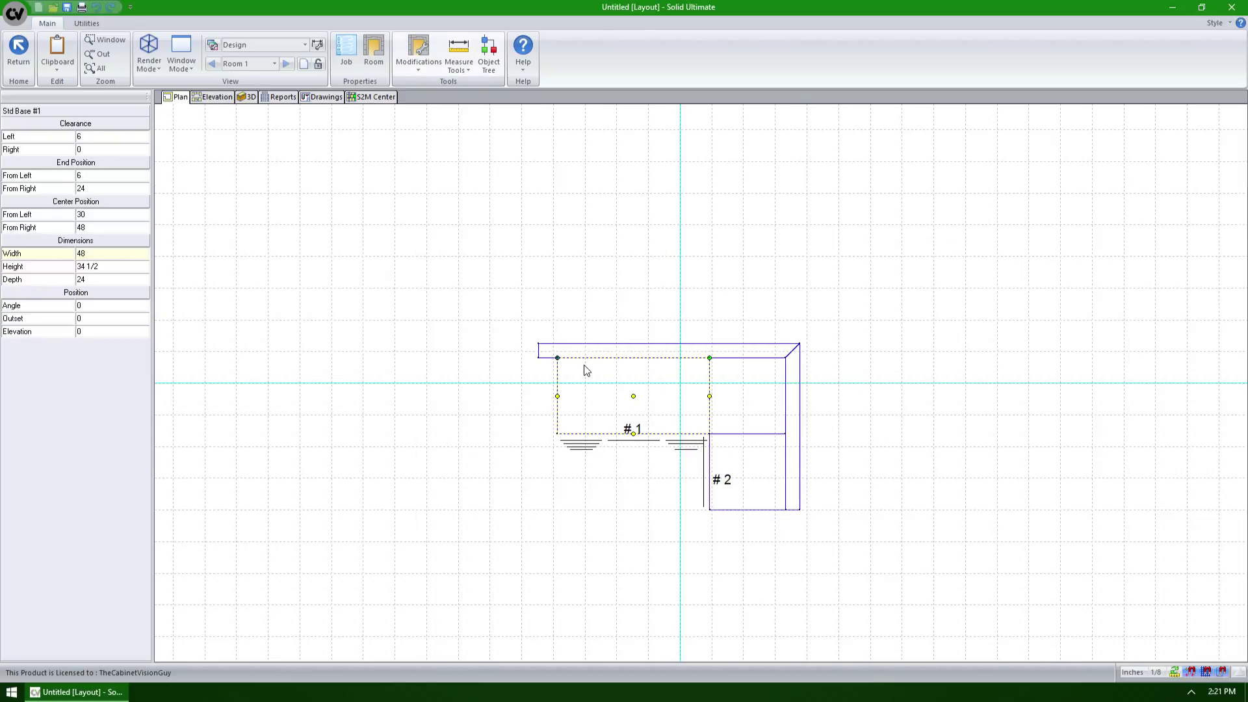